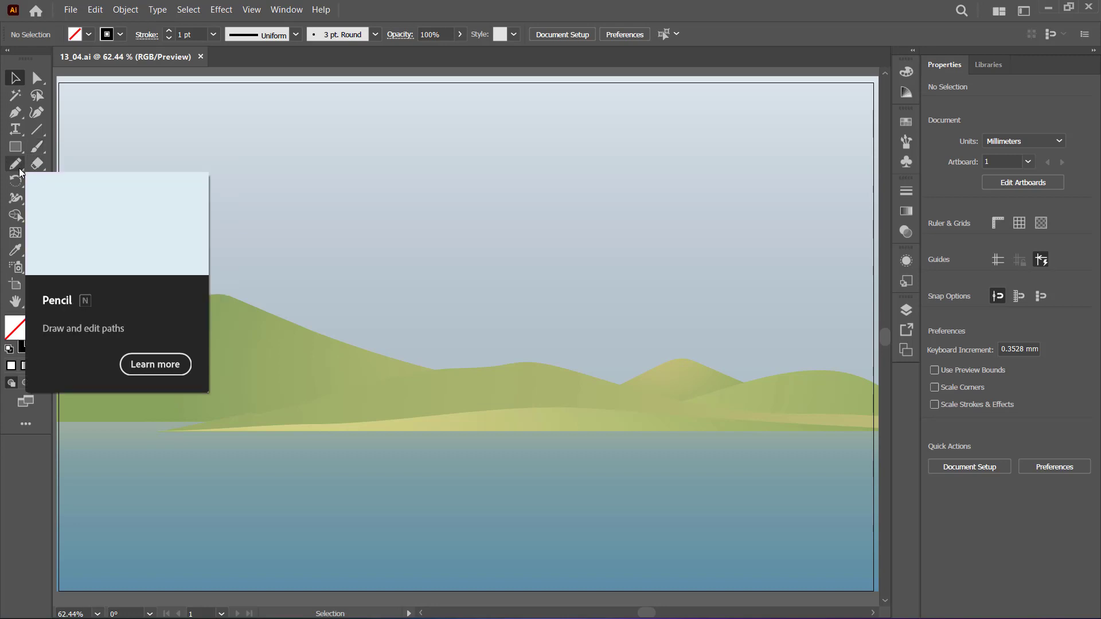
- Set the Pencil Tool Options Fidelity slider to the second tick from Accurate
click(20, 170)
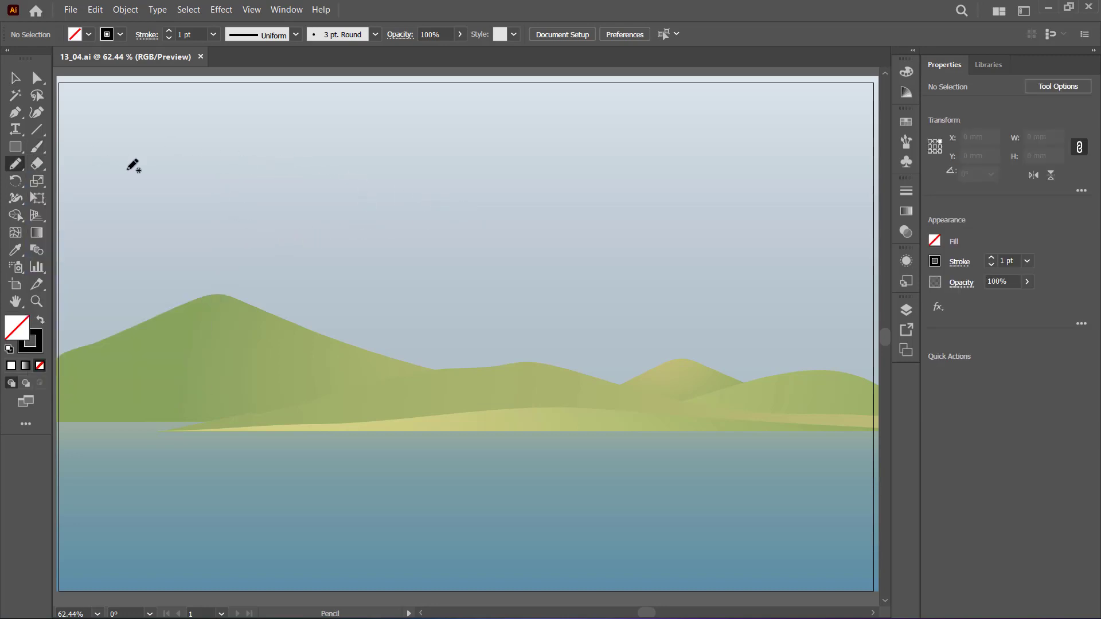
double_click(15, 165)
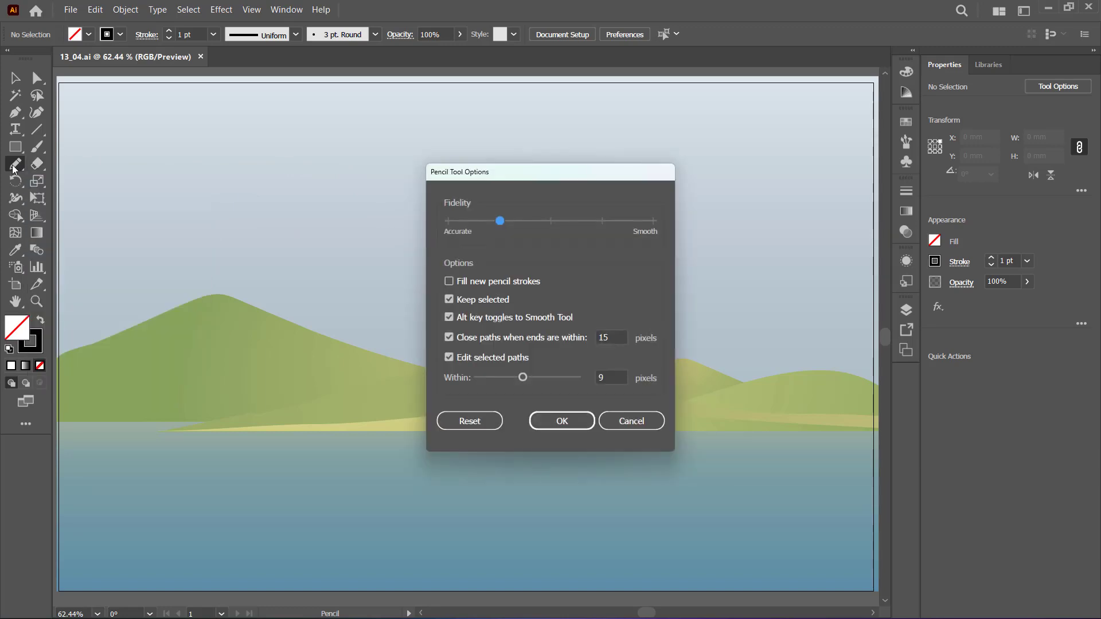
drag(490, 179, 201, 162)
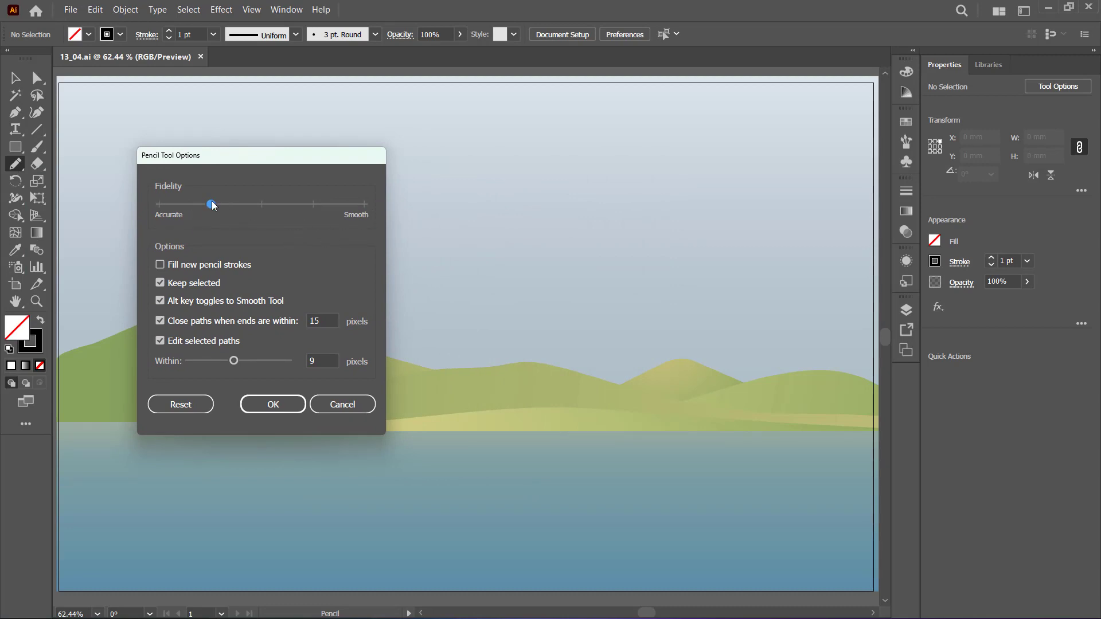
drag(211, 203, 168, 214)
drag(364, 204, 219, 213)
- Draw a wavy pencil curve across the sky, then set Fidelity to Smooth and draw another
click(289, 406)
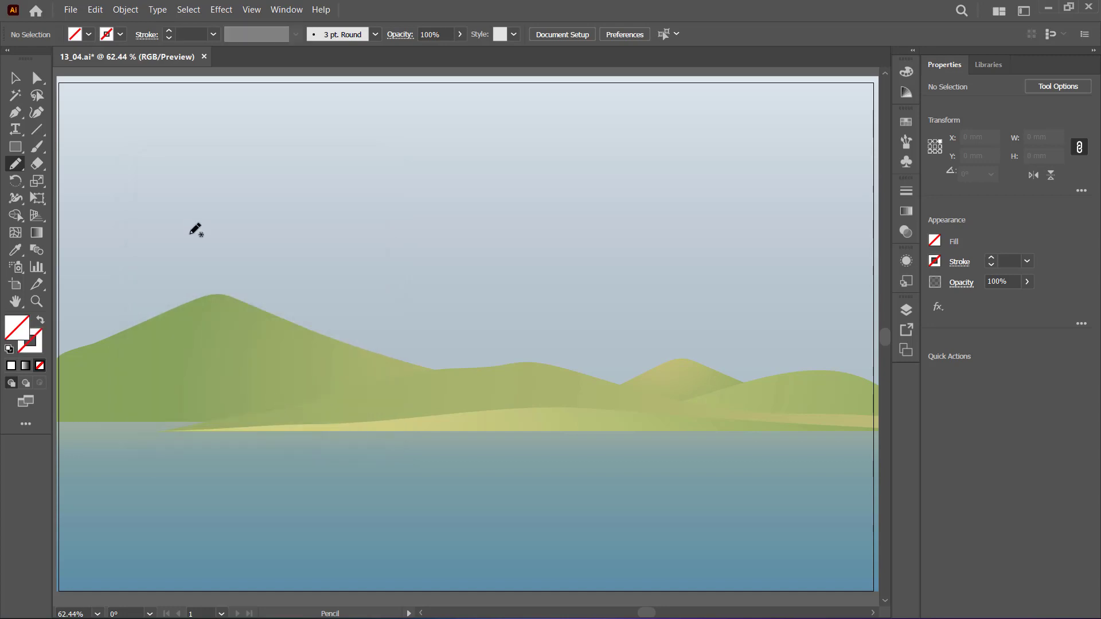
mouse_move(175, 228)
mouse_down()
mouse_move(471, 206)
mouse_move(677, 119)
mouse_up()
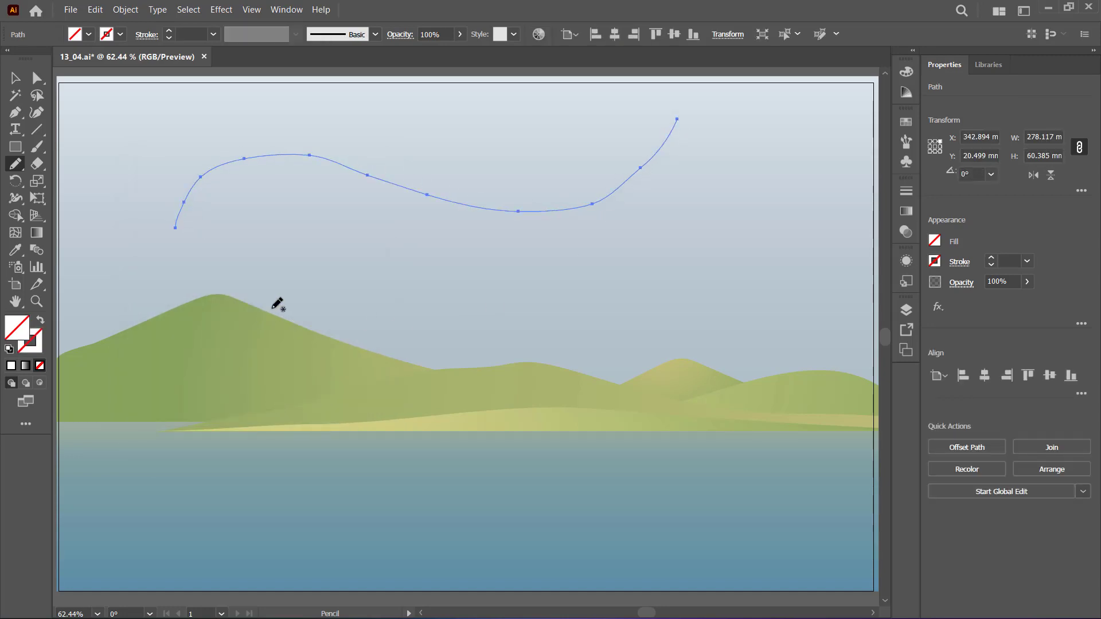
double_click(13, 165)
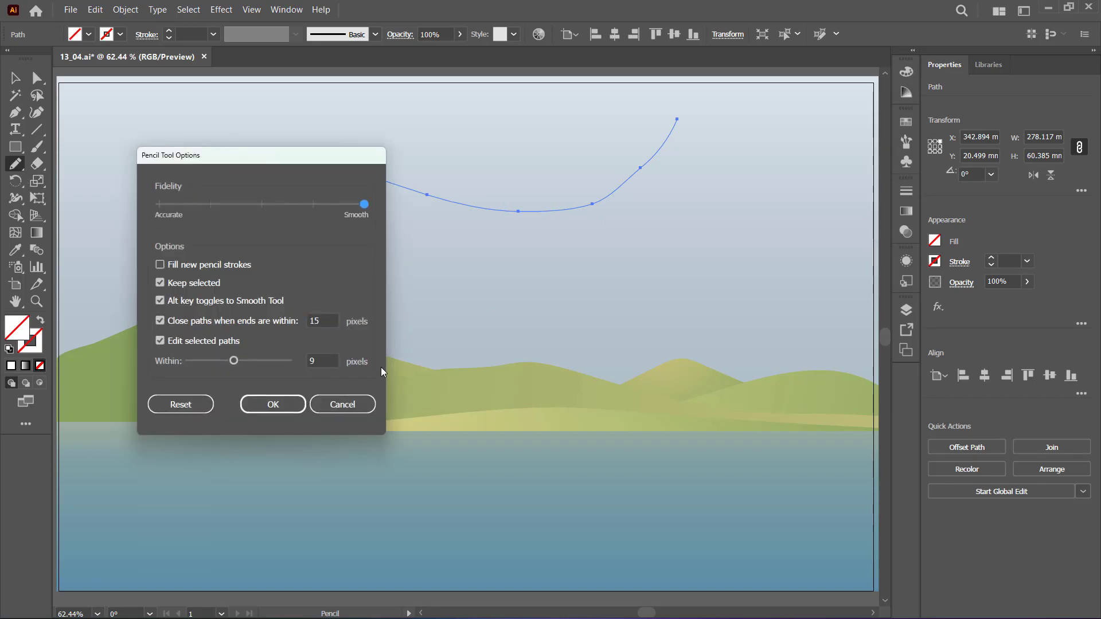
click(273, 405)
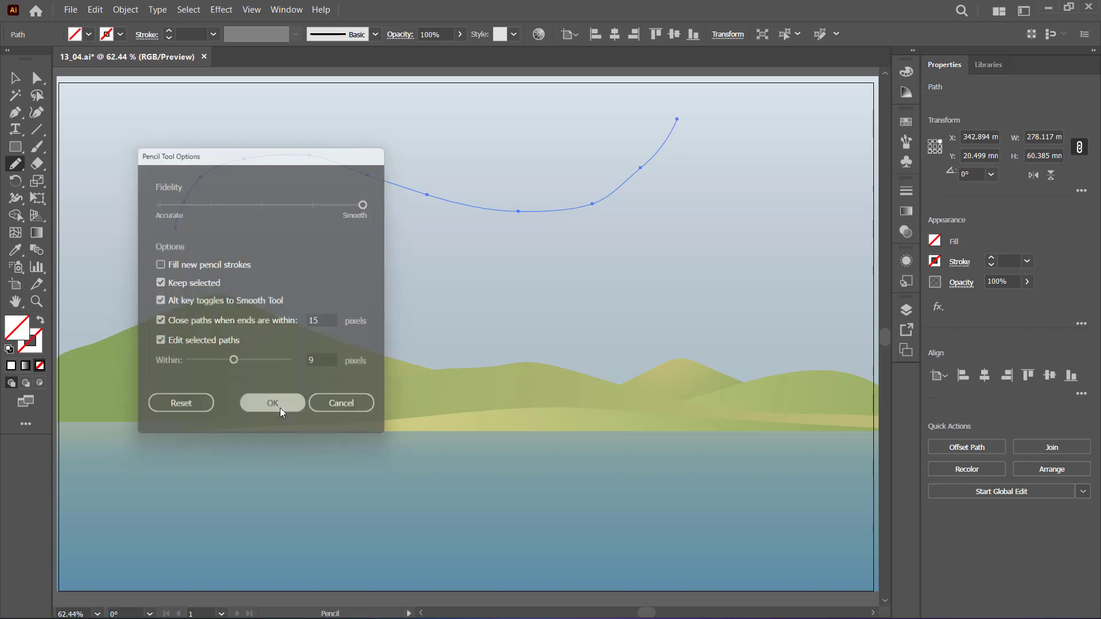
drag(185, 259, 685, 136)
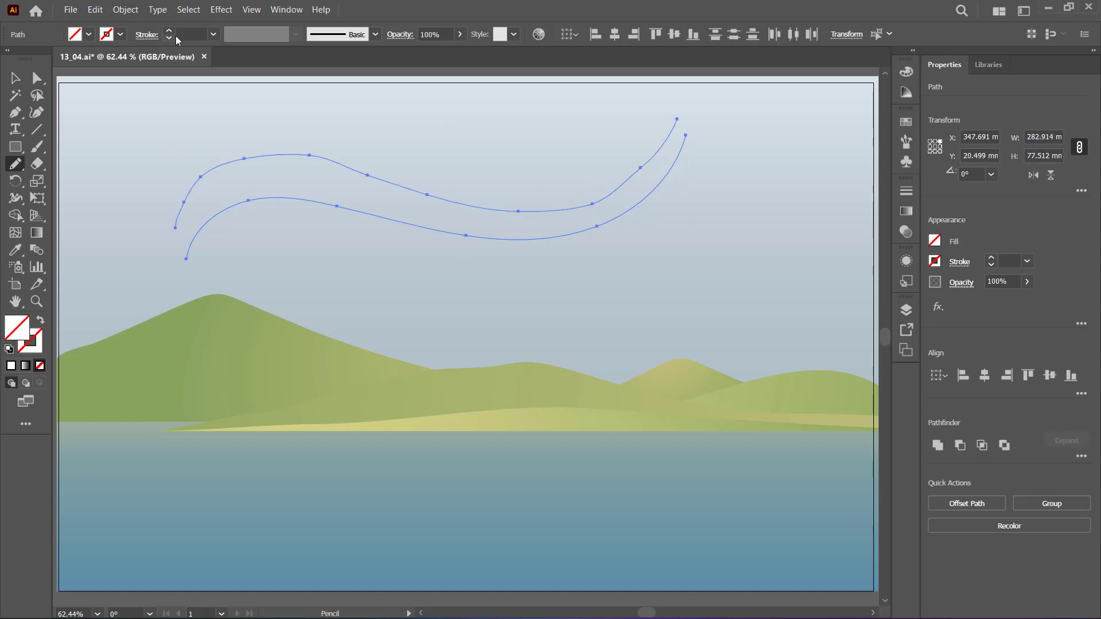
- Give the curves a 1 pt black stroke, then select all and delete them
click(171, 31)
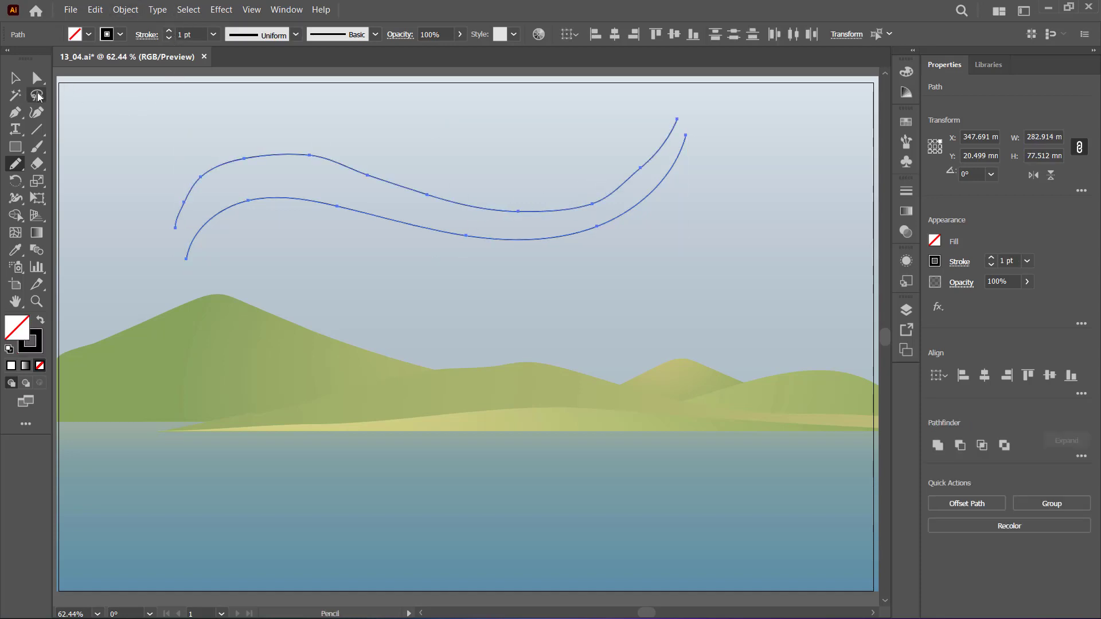
click(14, 78)
click(156, 105)
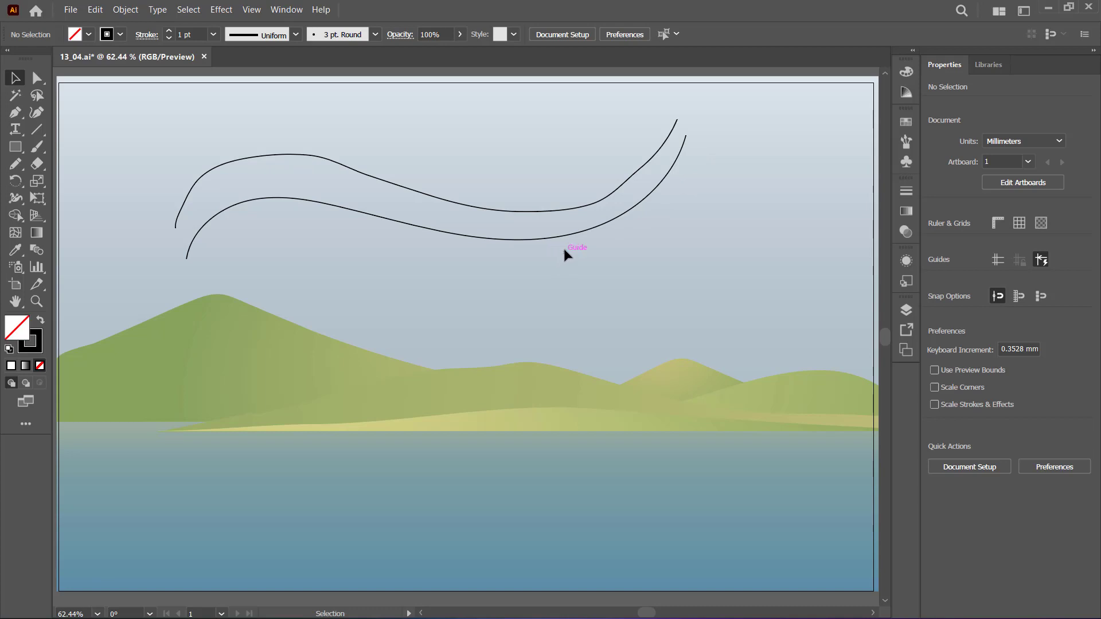
key(ctrl+a)
key(Delete)
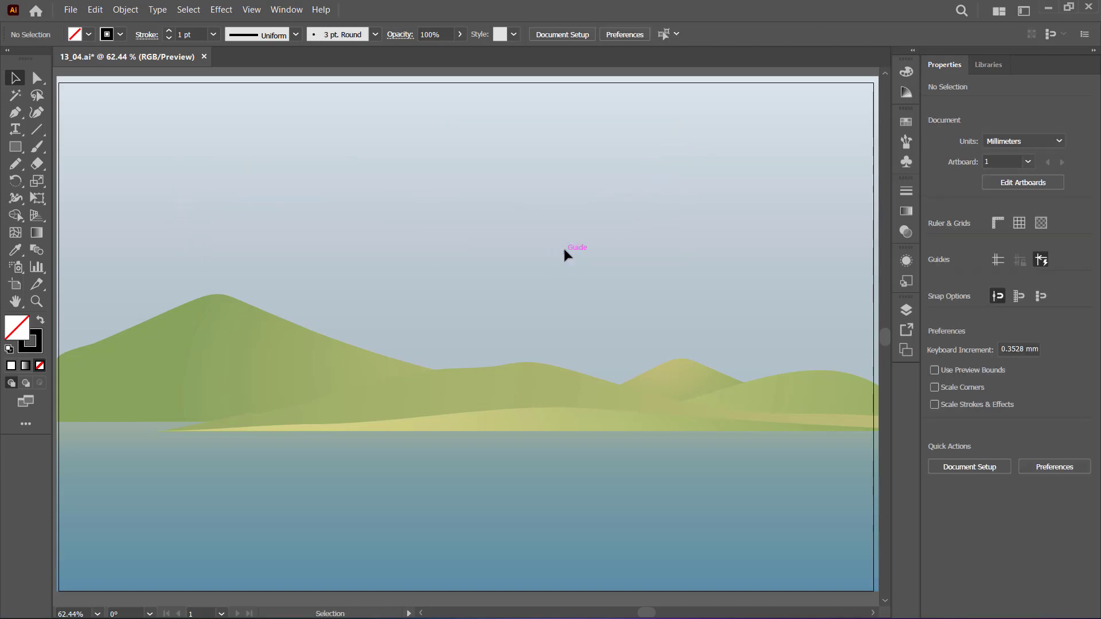
click(16, 164)
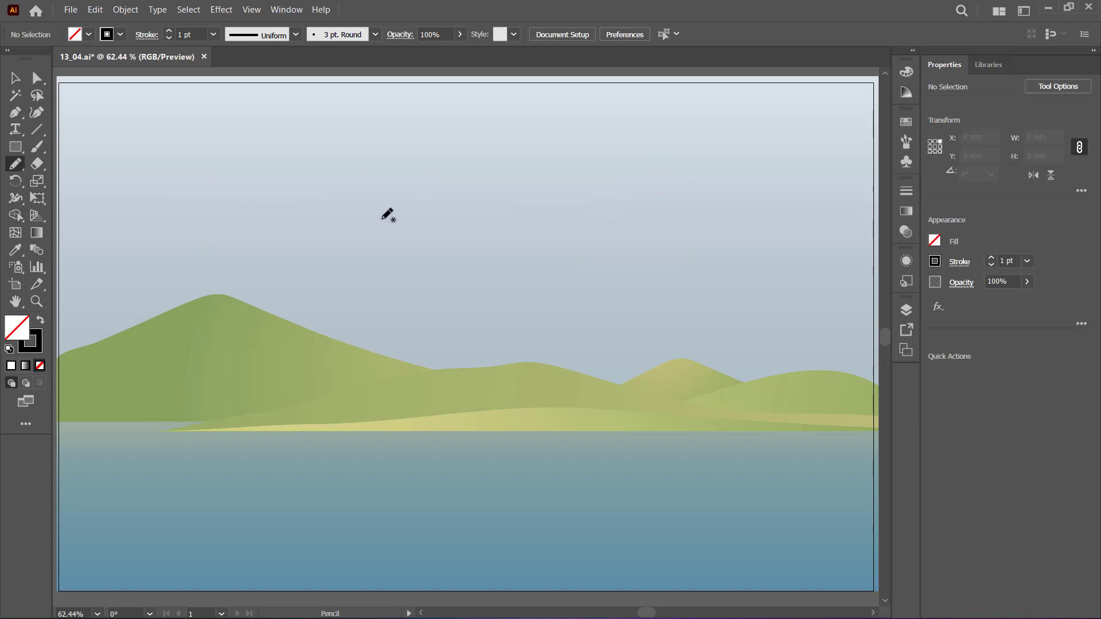
- Draw a closed cloud outline above the hills and redraw part of its top edge
mouse_move(404, 214)
mouse_down()
mouse_move(636, 216)
mouse_move(663, 179)
mouse_move(496, 164)
mouse_up()
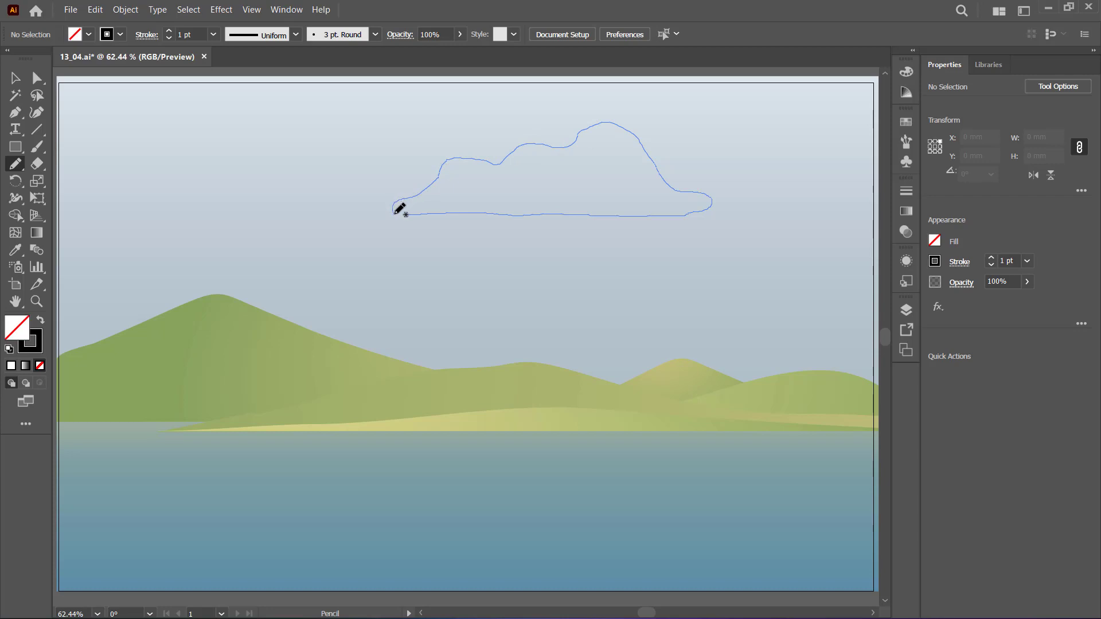
drag(496, 164, 409, 213)
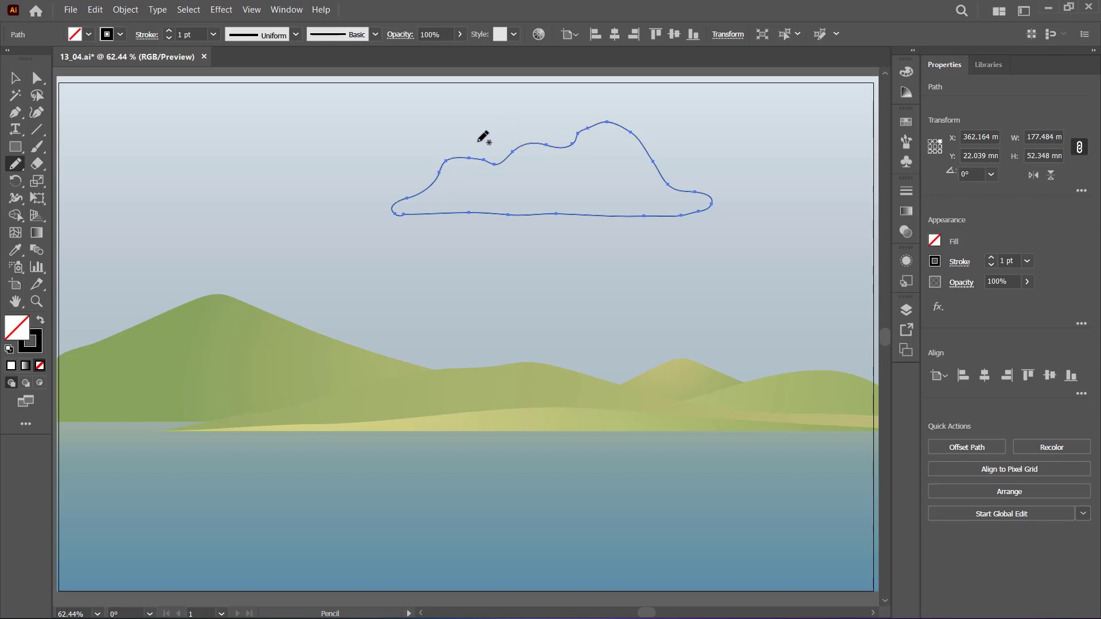
mouse_move(525, 145)
mouse_down()
mouse_move(486, 143)
mouse_move(448, 163)
mouse_up()
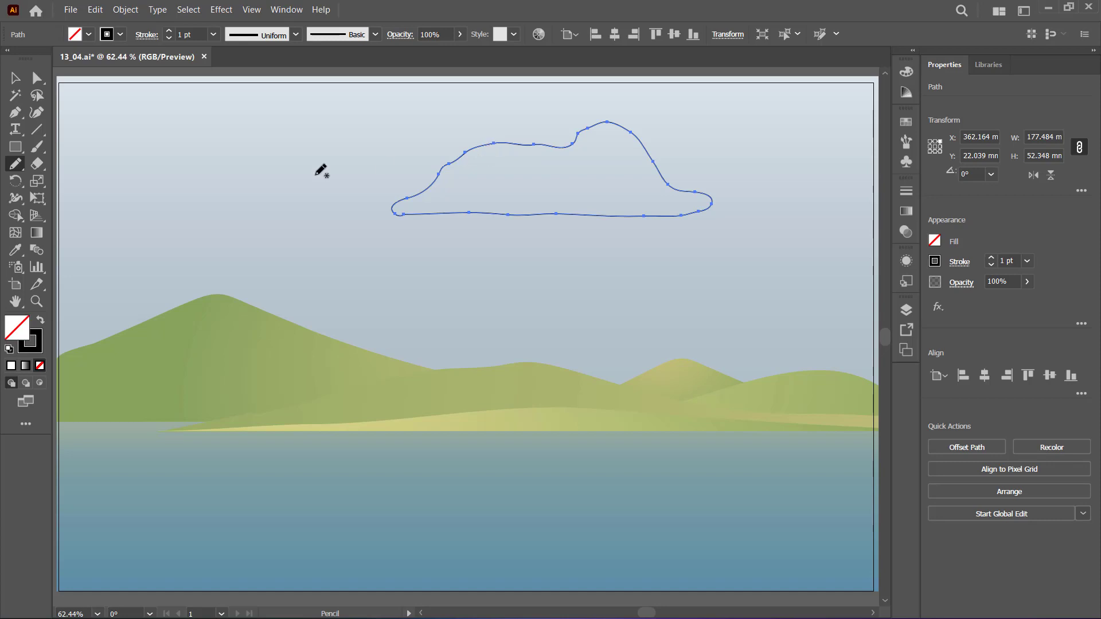
- Smooth the cloud's upper-left outline, right bump and bottom edge by redrawing over them
double_click(16, 164)
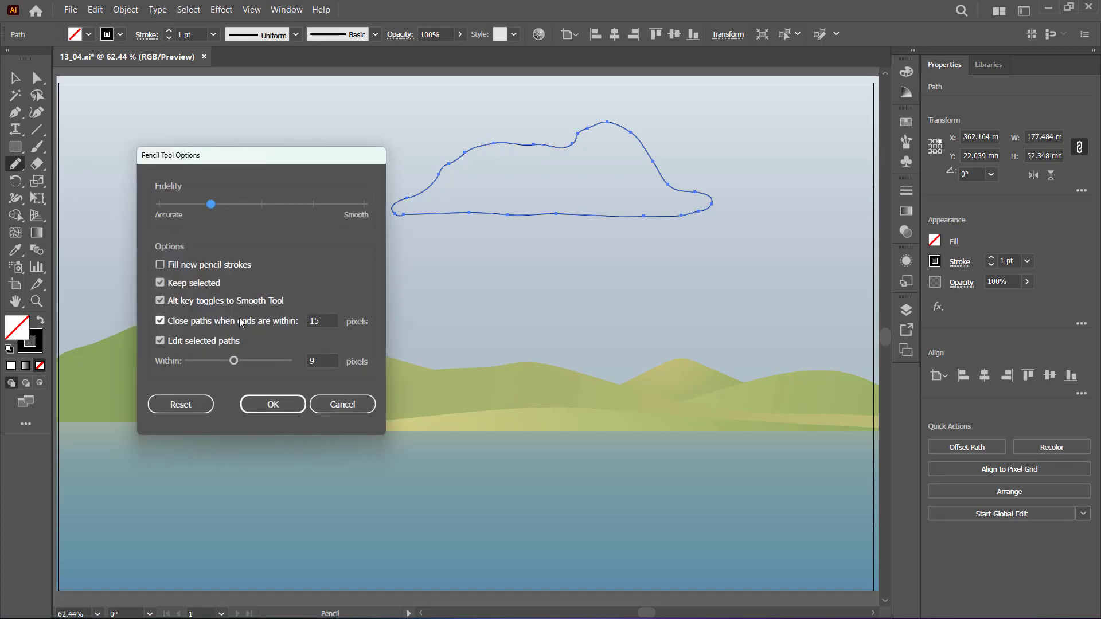
click(361, 405)
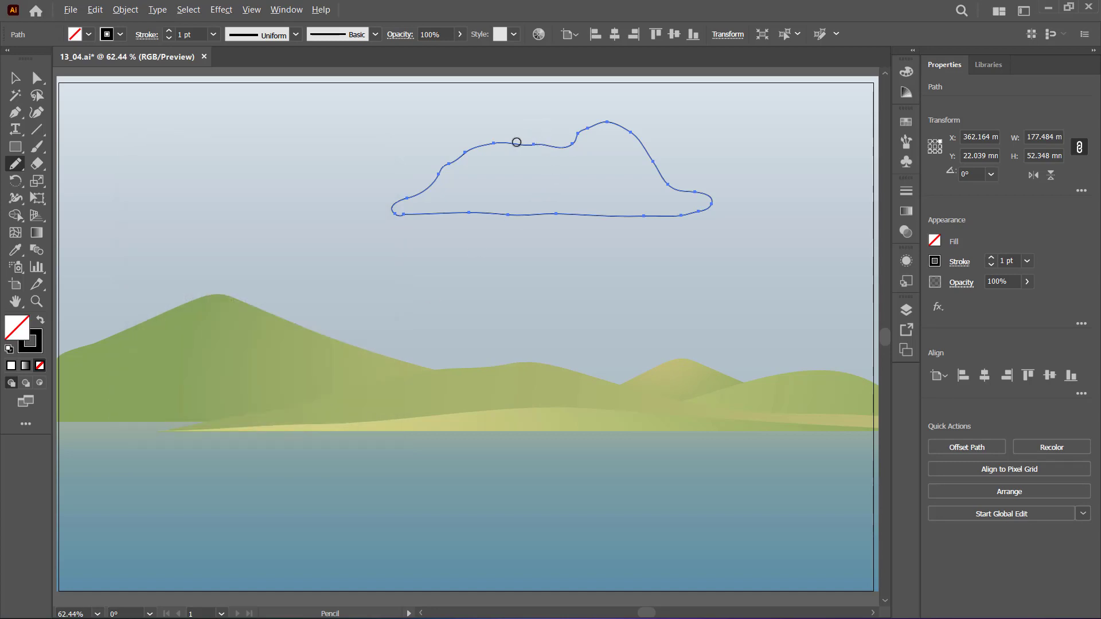
drag(494, 143, 402, 211)
drag(587, 126, 548, 146)
drag(686, 214, 405, 216)
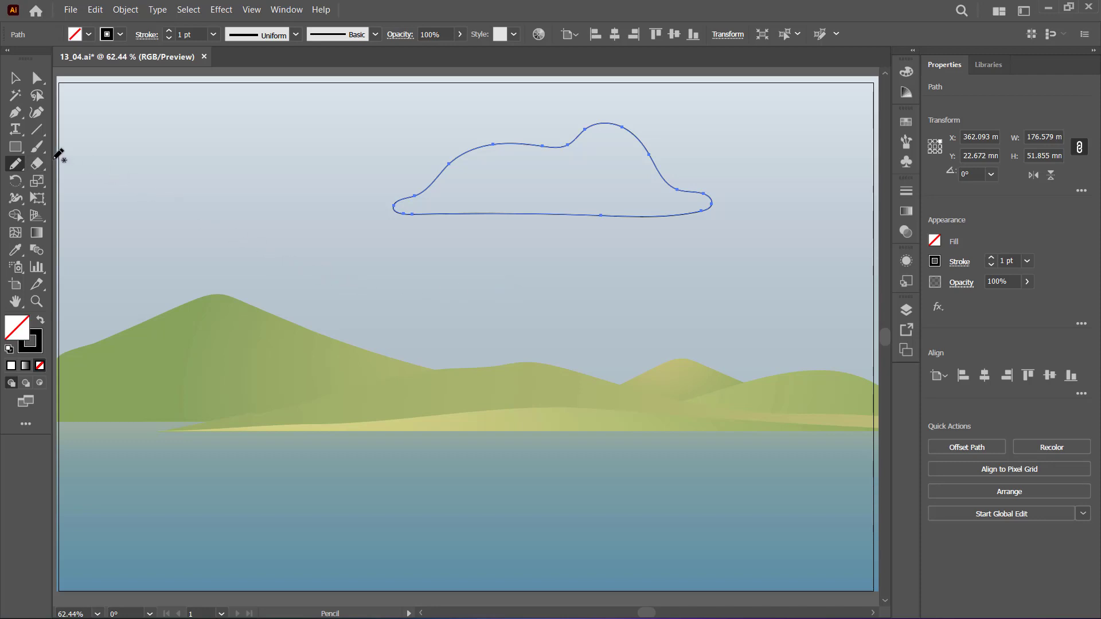
- Draw a rectangle below the cloud and redraw its left and right sides as wavy curves
key(m)
drag(402, 252, 672, 405)
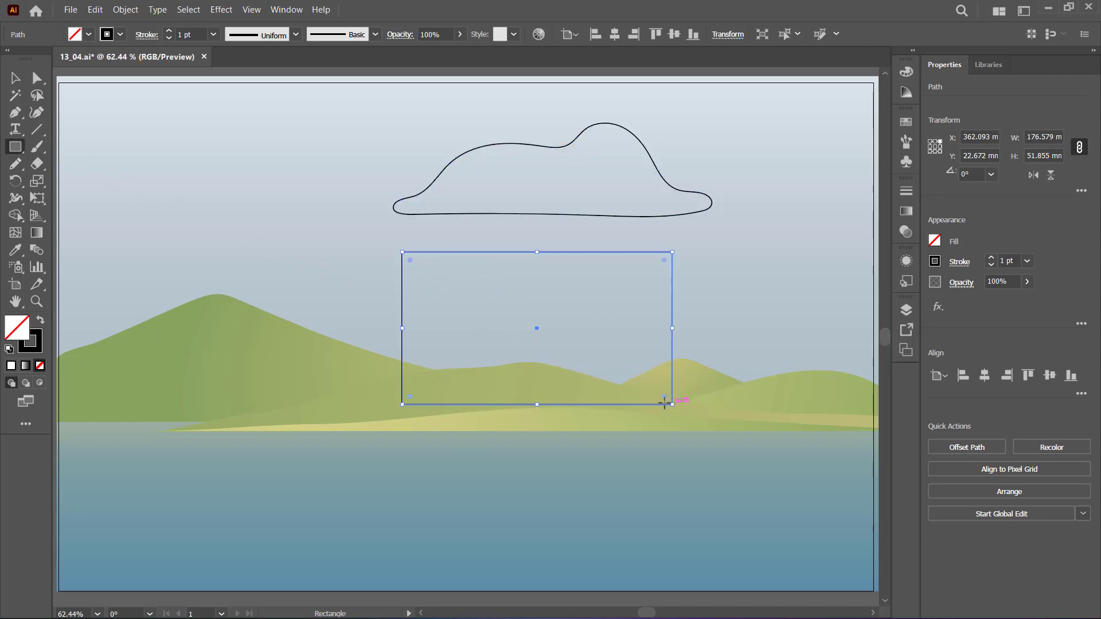
key(n)
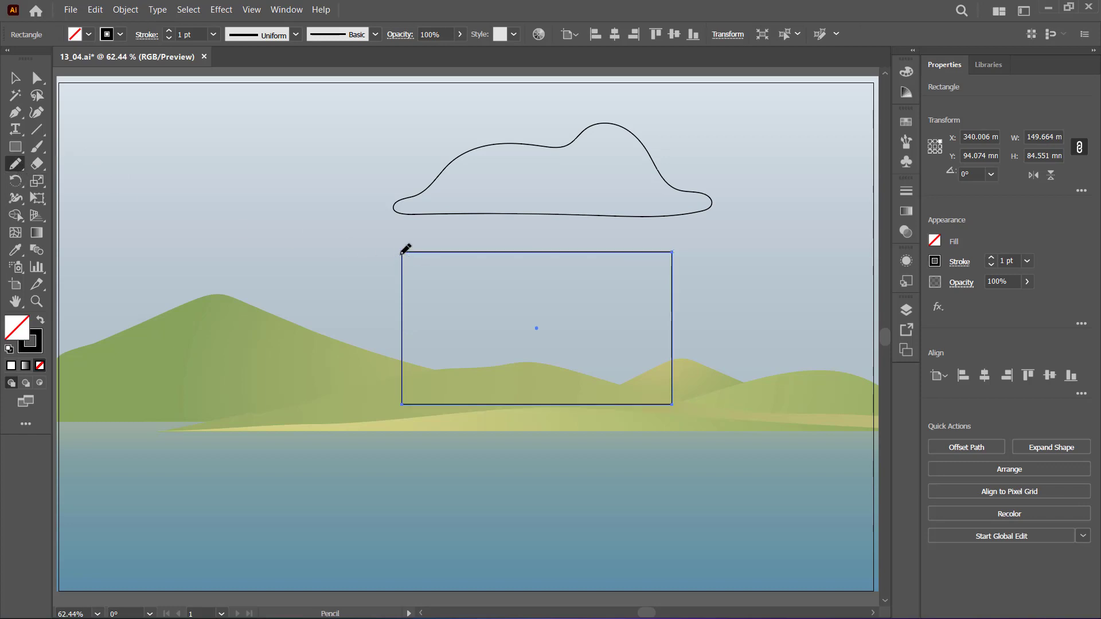
drag(402, 252, 409, 404)
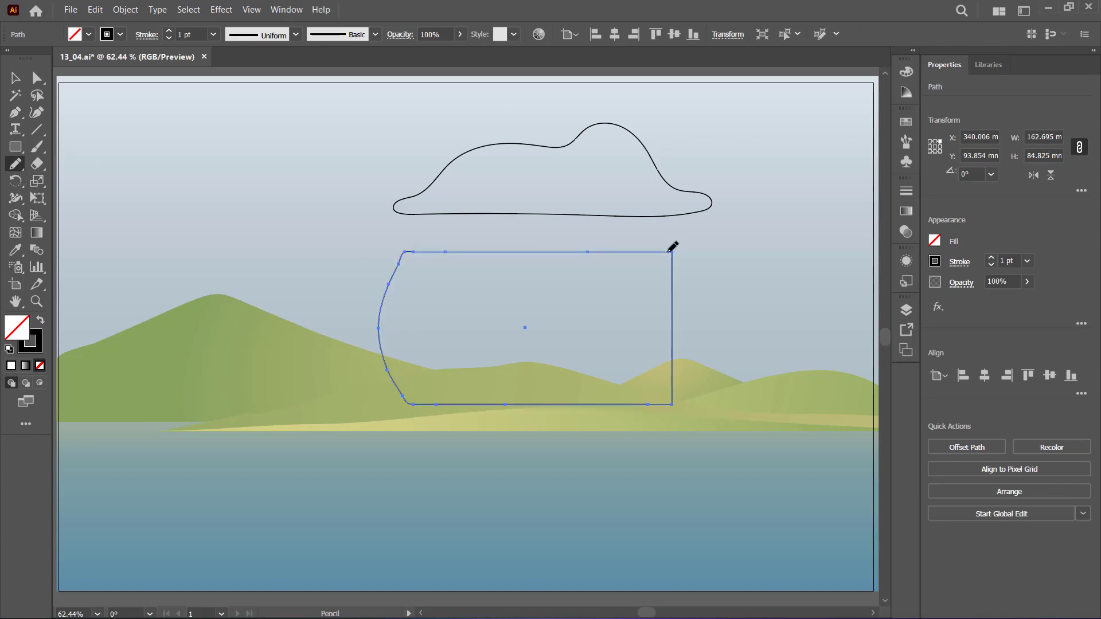
drag(671, 253, 673, 403)
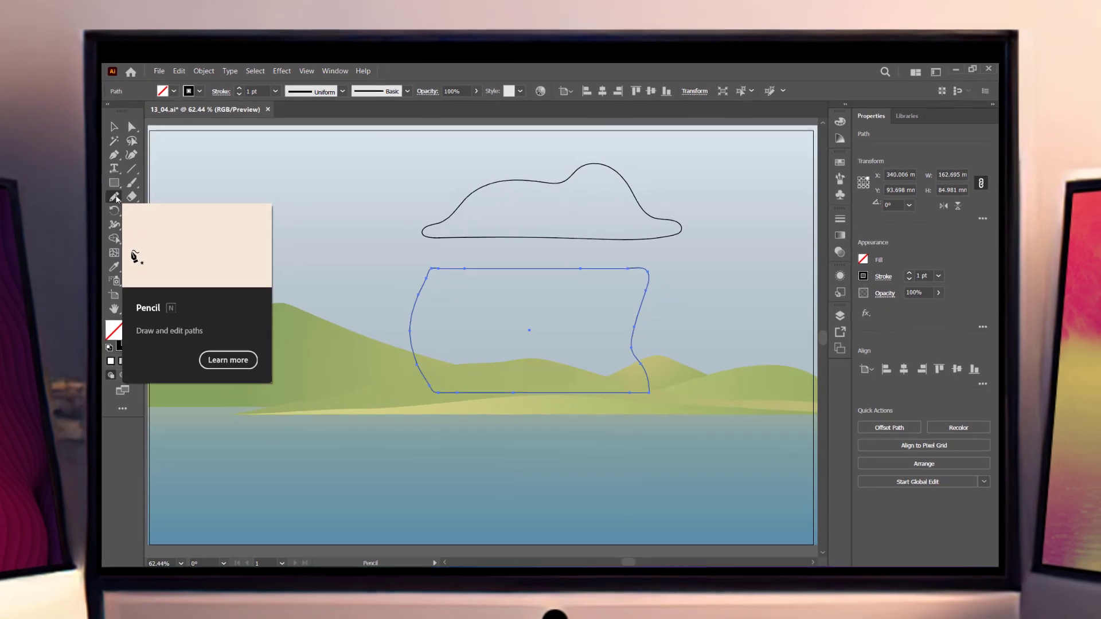
click(145, 207)
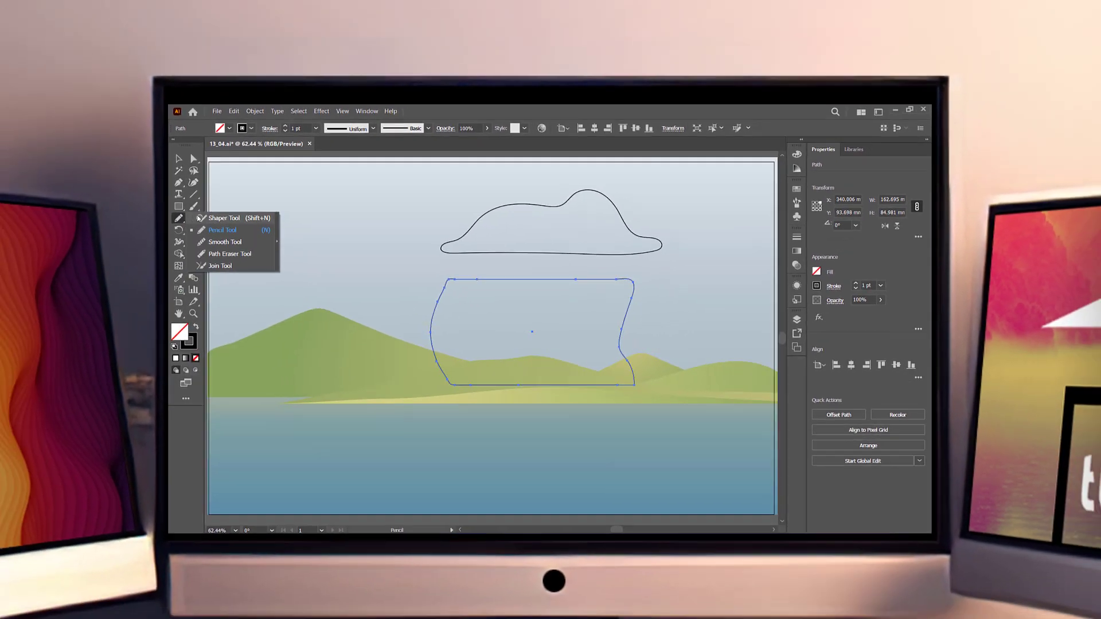